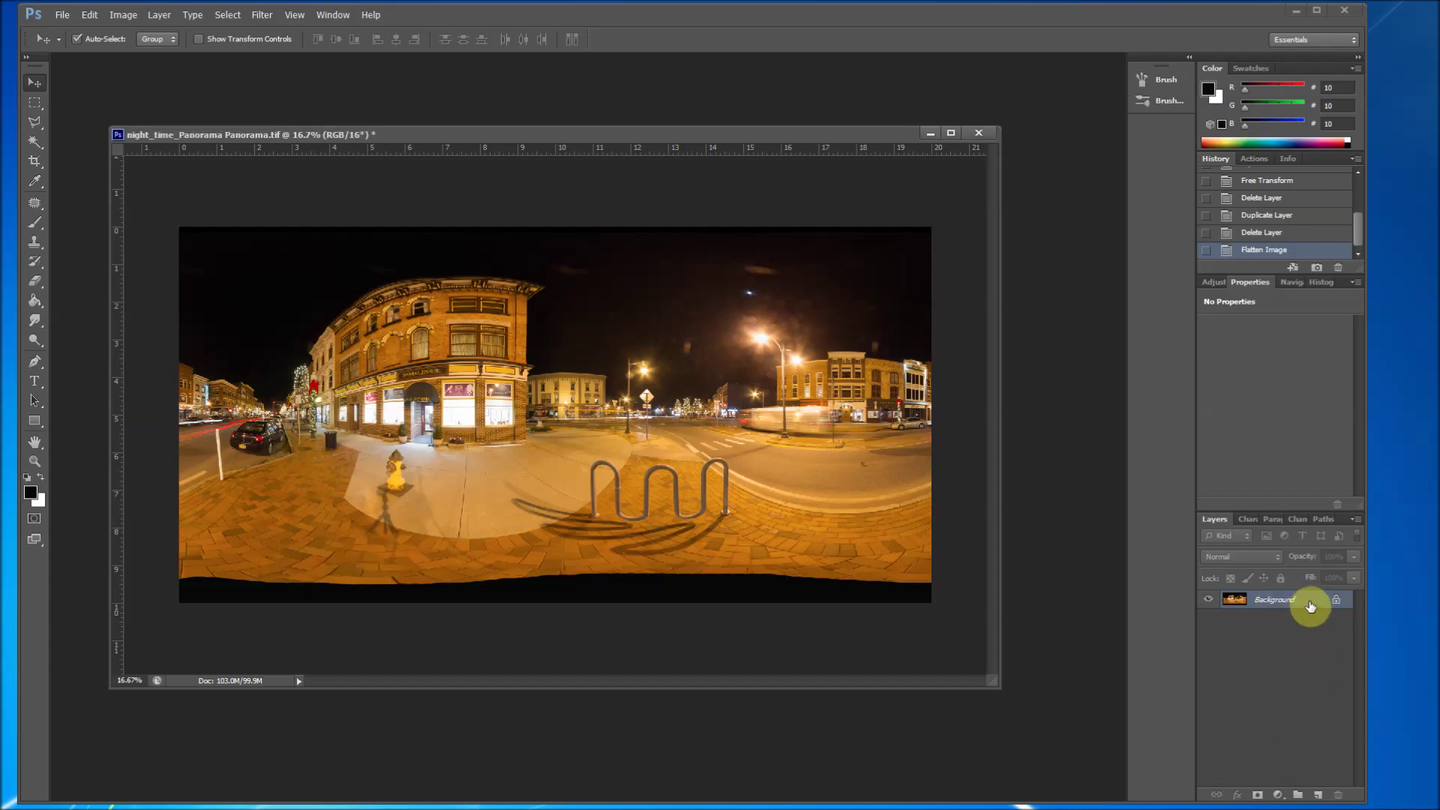
Convert the Background into Layer 0, then duplicate it as Layer 0 copy
{"action": "double_click", "coordinate": [1310, 606]}
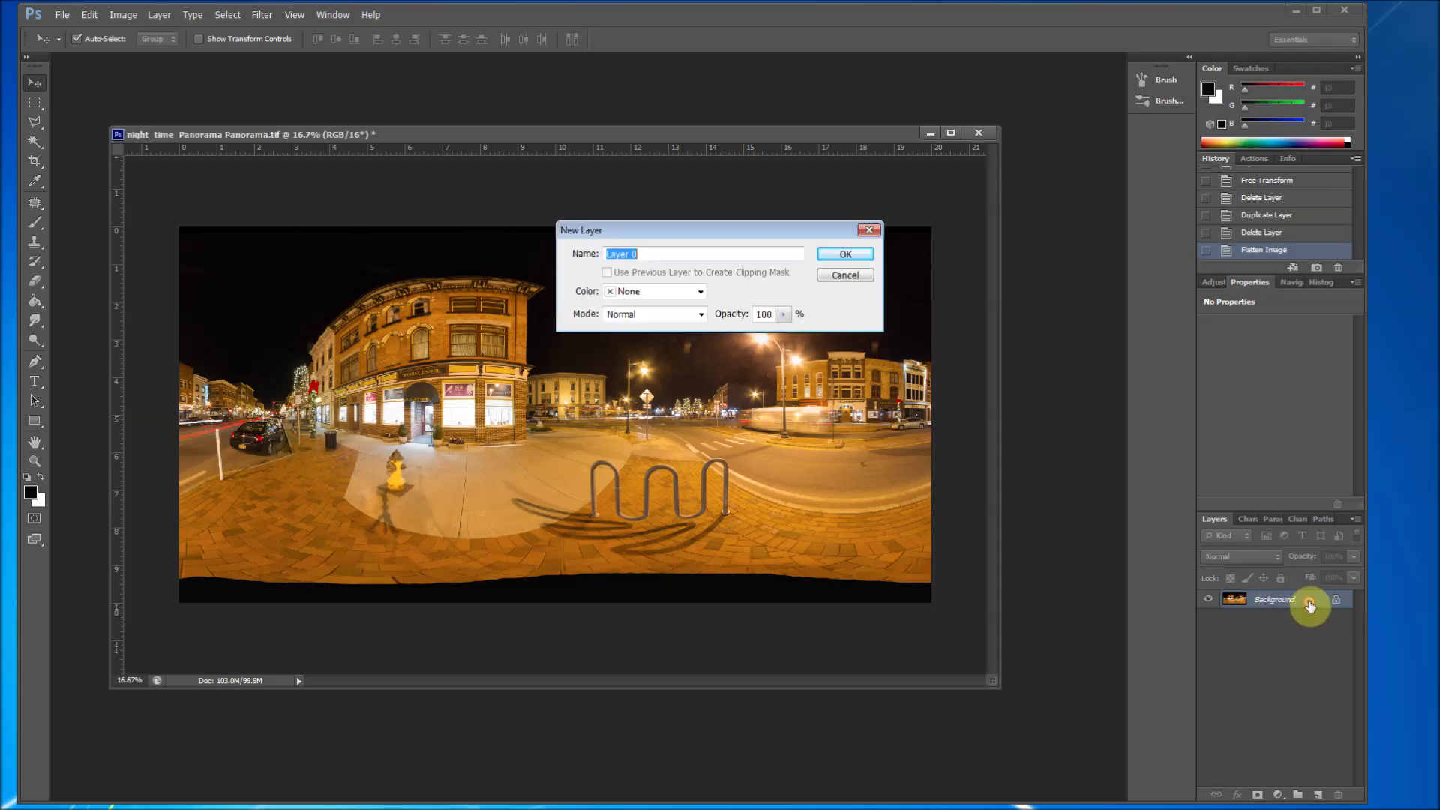
{"action": "left_click", "coordinate": [845, 259]}
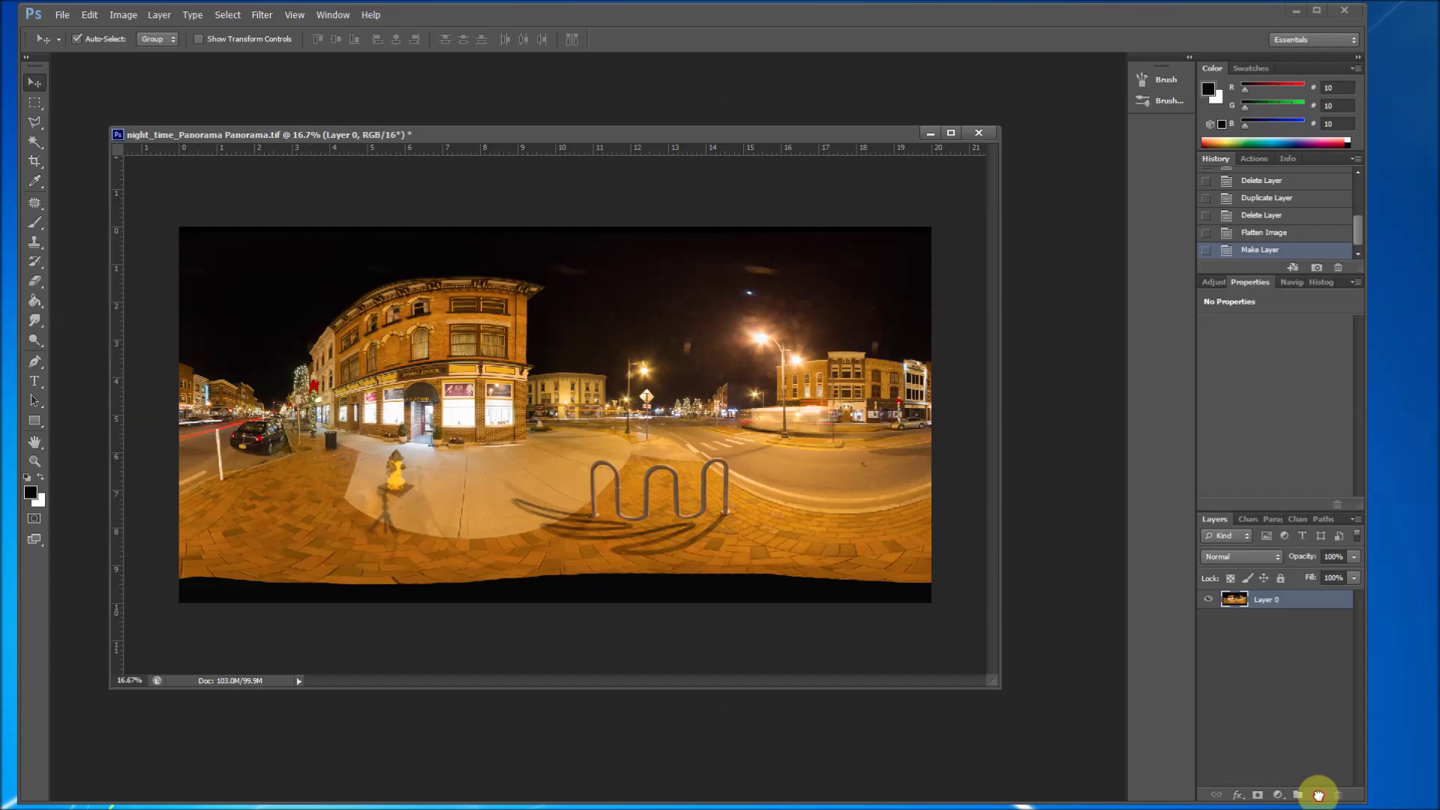
{"action": "left_click_drag", "start_coordinate": [1319, 796], "coordinate": [1319, 799]}
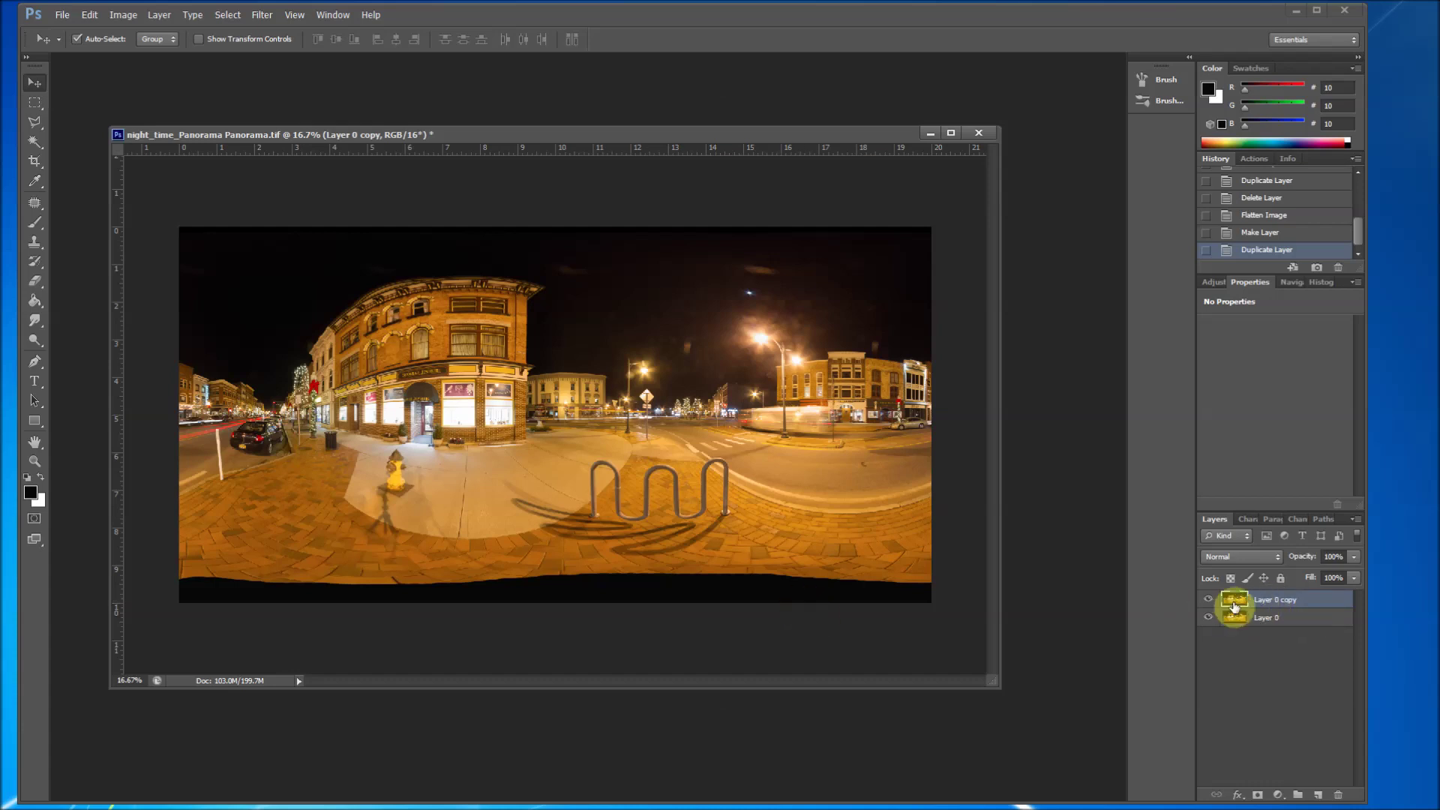
Apply Flip Vertical from the Edit menu's Transform commands to Layer 0 copy
{"action": "left_click", "coordinate": [90, 16]}
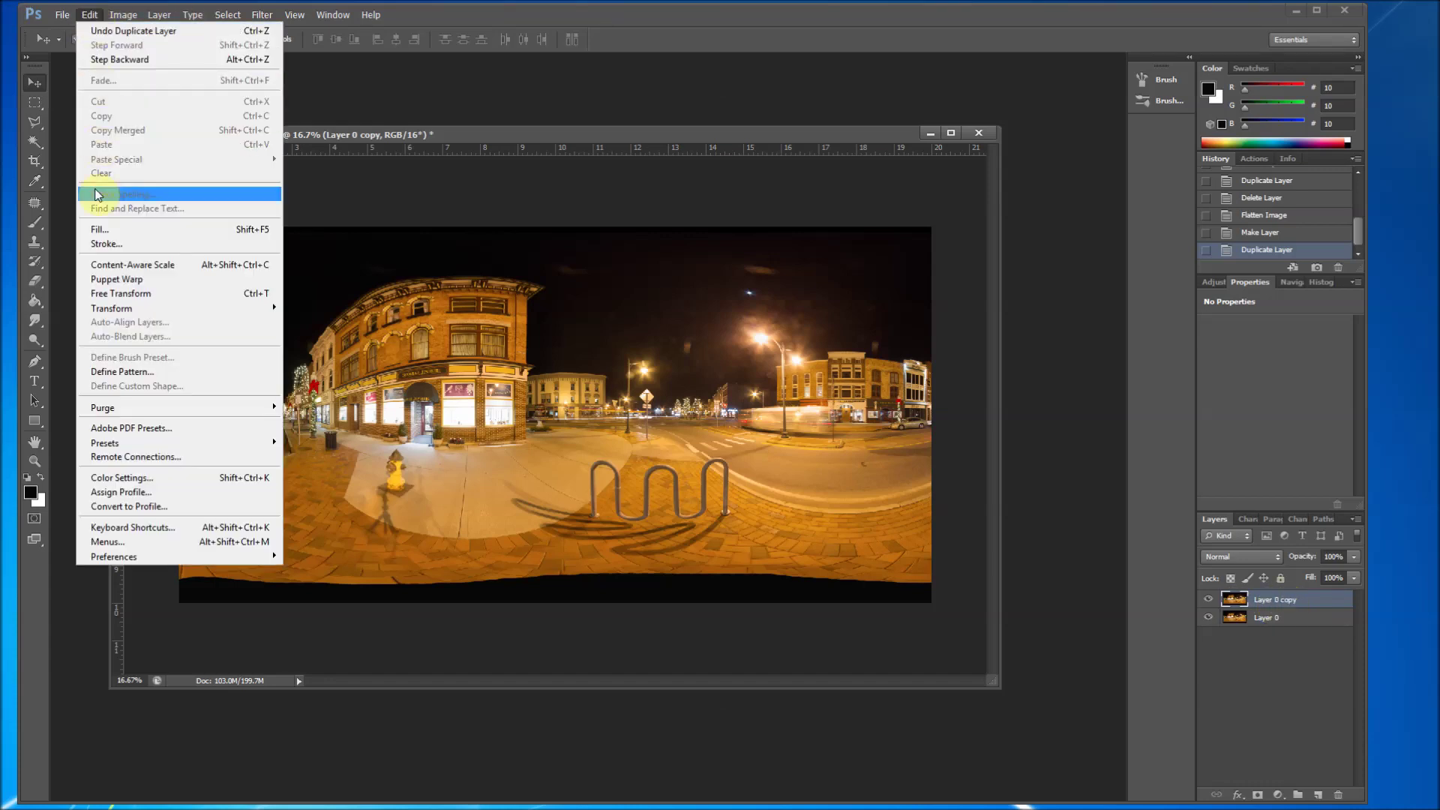
{"action": "mouse_move", "coordinate": [112, 308]}
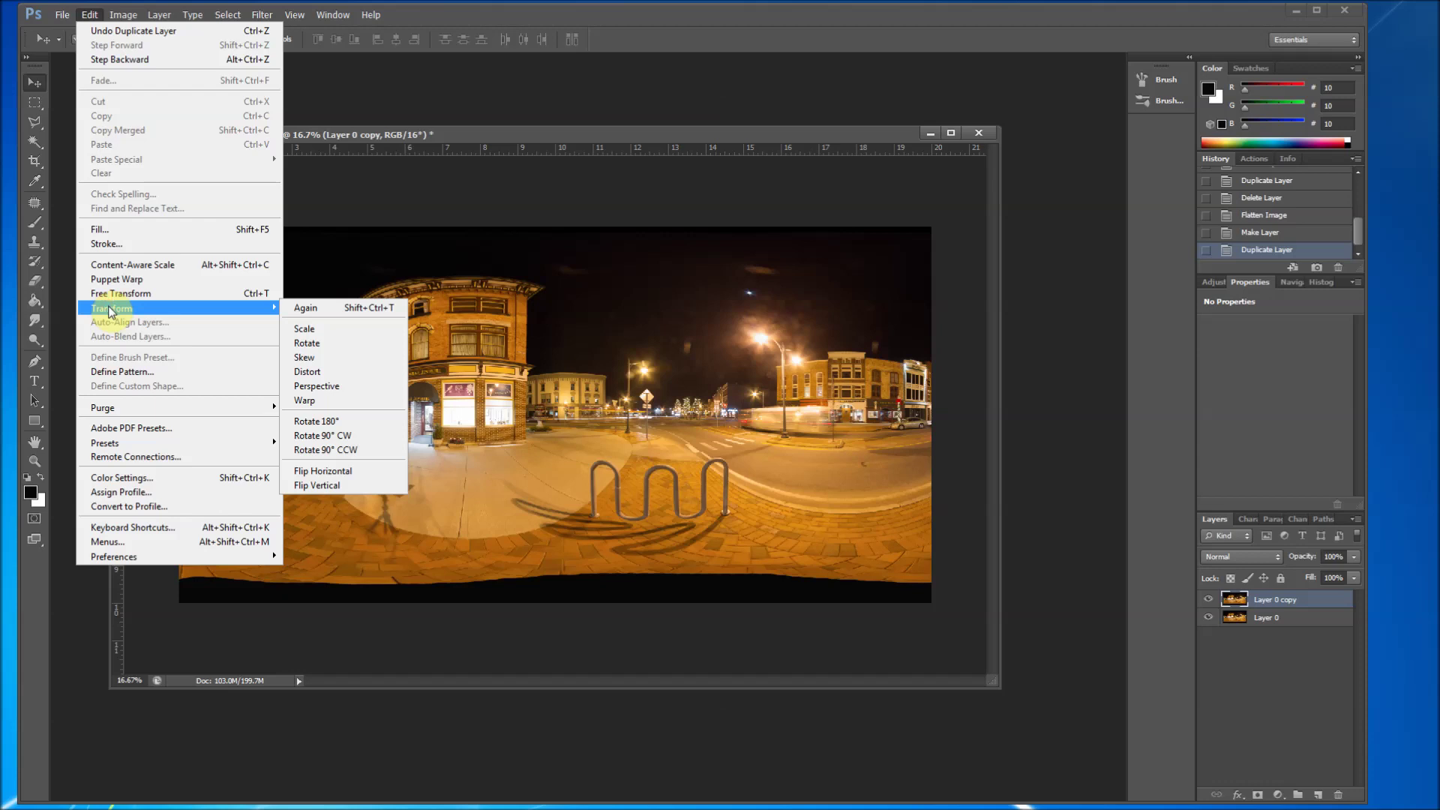
{"action": "left_click", "coordinate": [332, 484]}
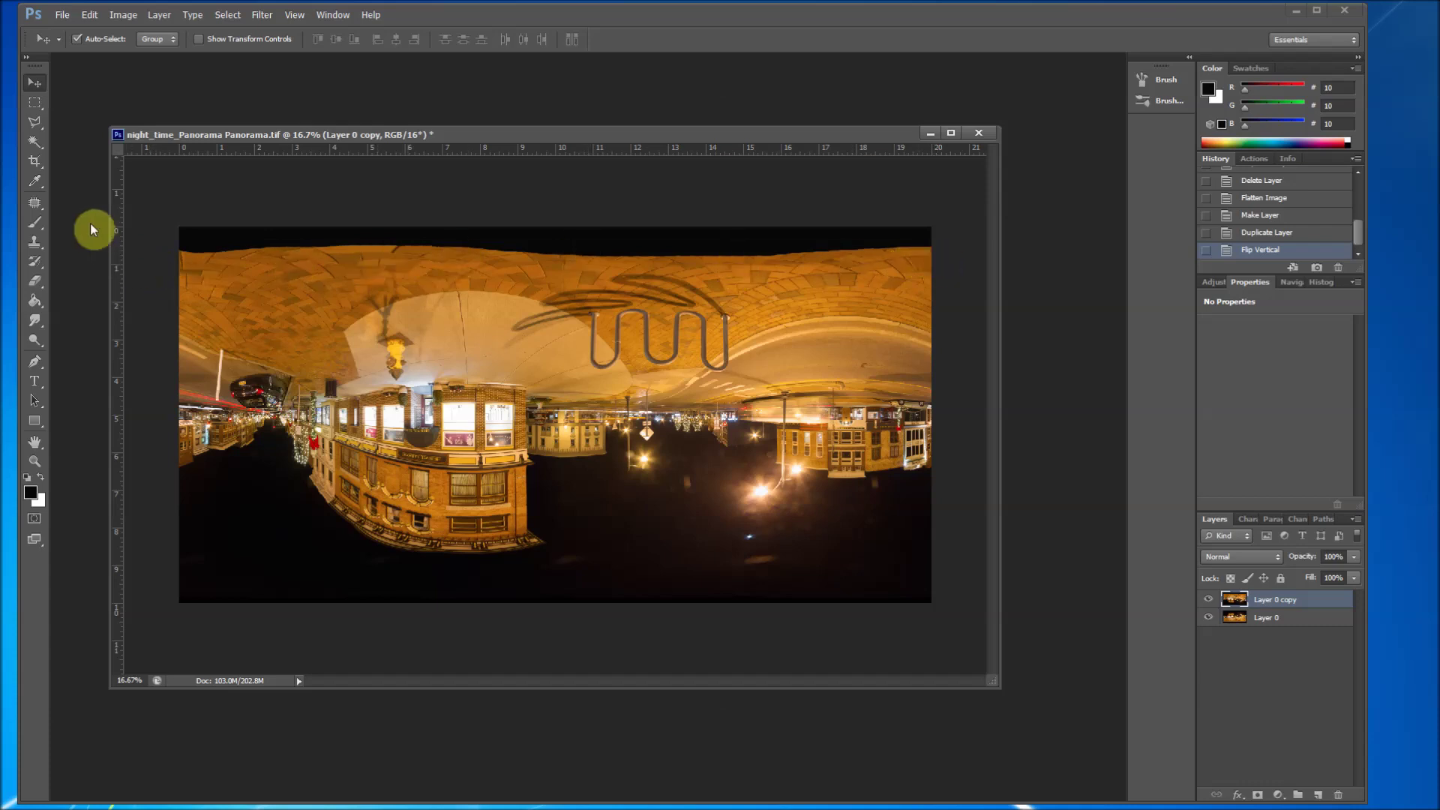
Marquee-select the full-width top strip of the flipped copy, delete it, and deselect
{"action": "left_click", "coordinate": [35, 103]}
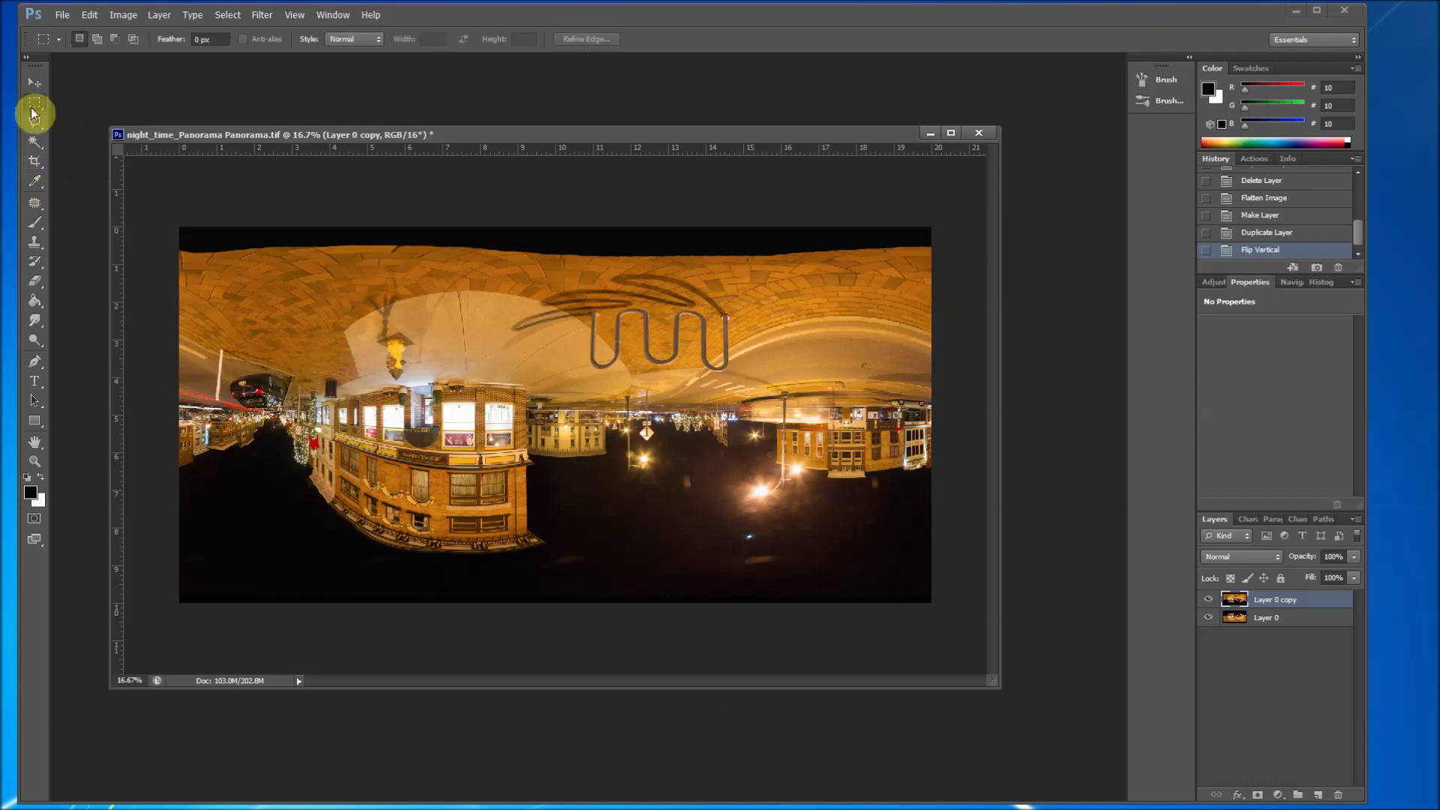
{"action": "left_click_drag", "start_coordinate": [169, 216], "coordinate": [770, 255]}
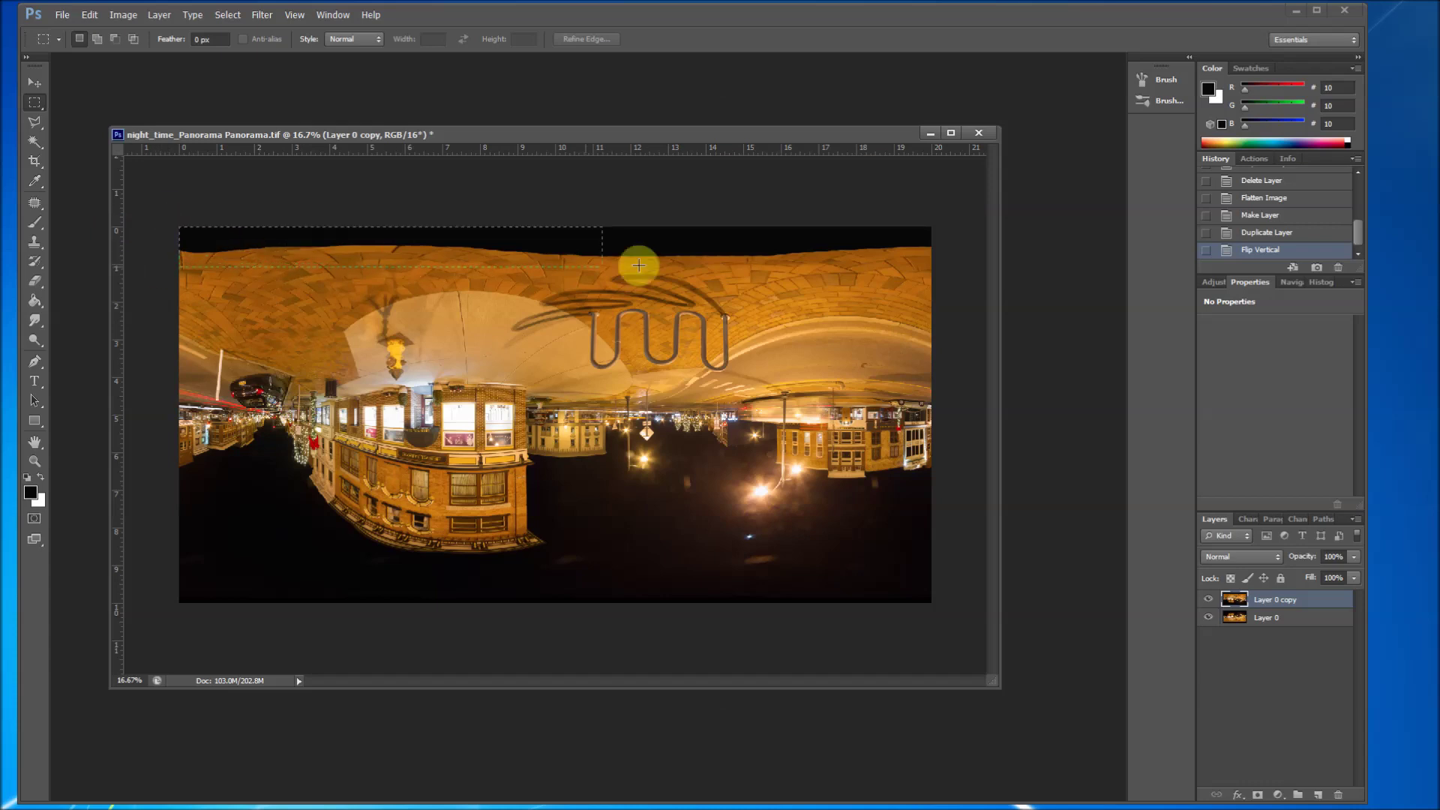
{"action": "left_click_drag", "start_coordinate": [770, 255], "coordinate": [955, 257]}
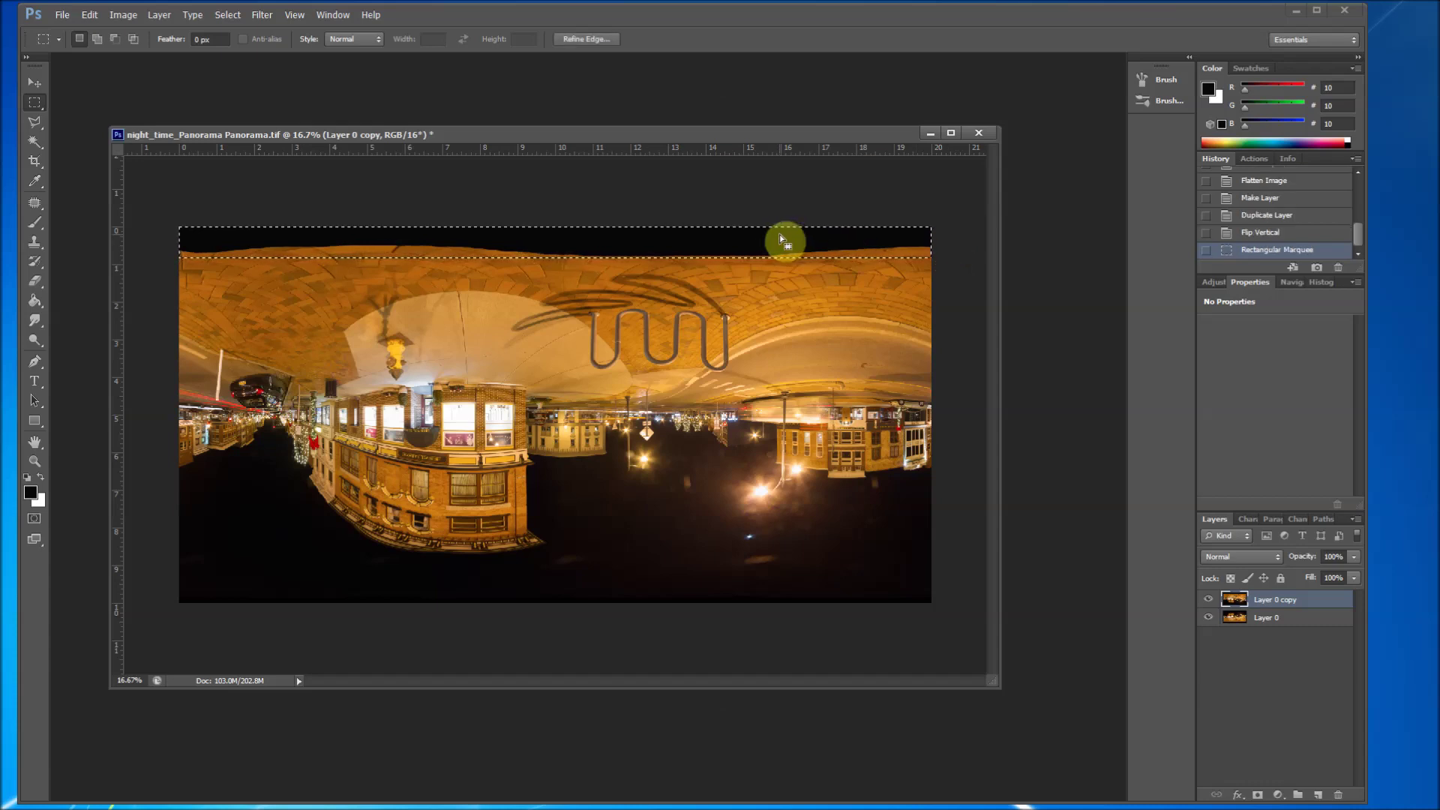
{"action": "key", "text": "Delete"}
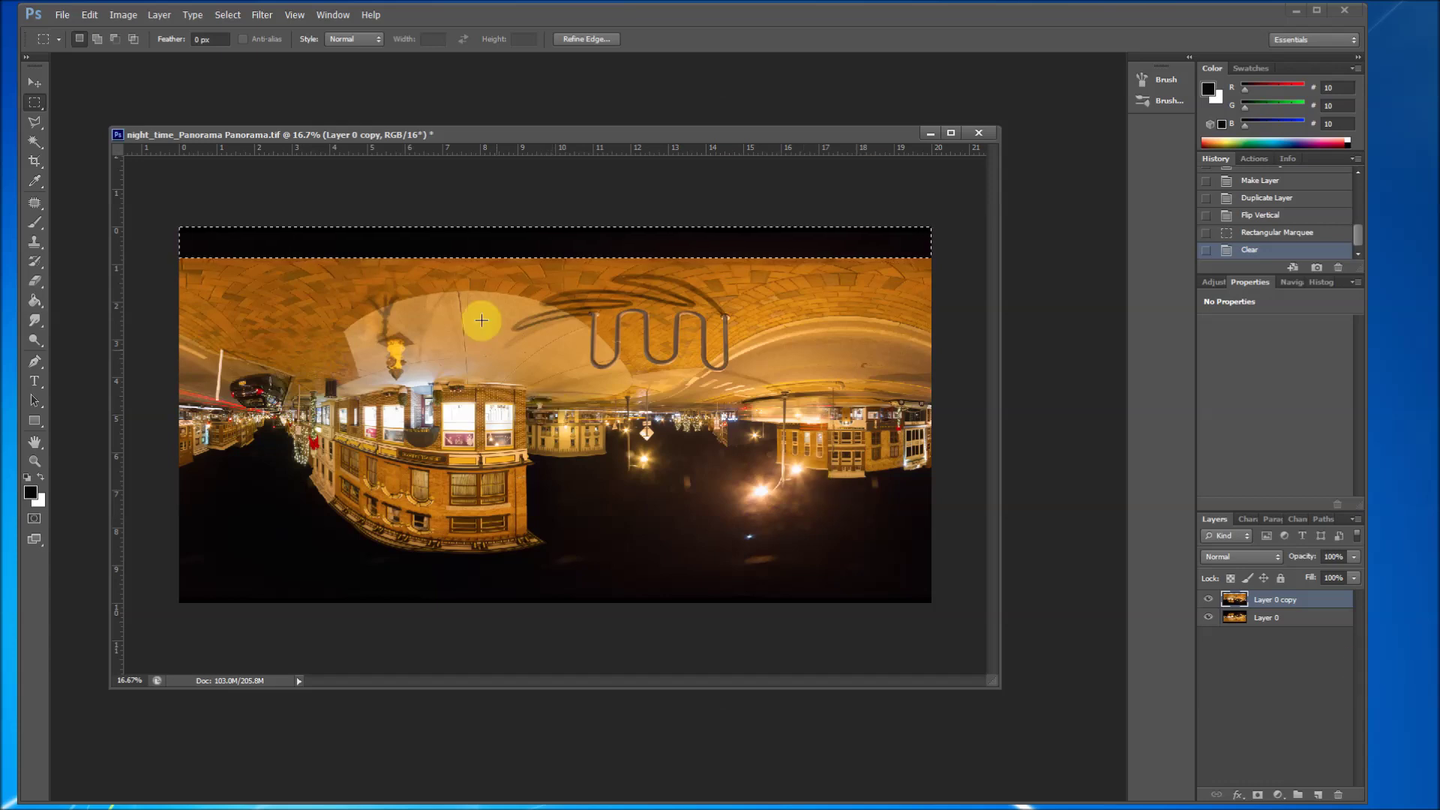
{"action": "right_click", "coordinate": [330, 240]}
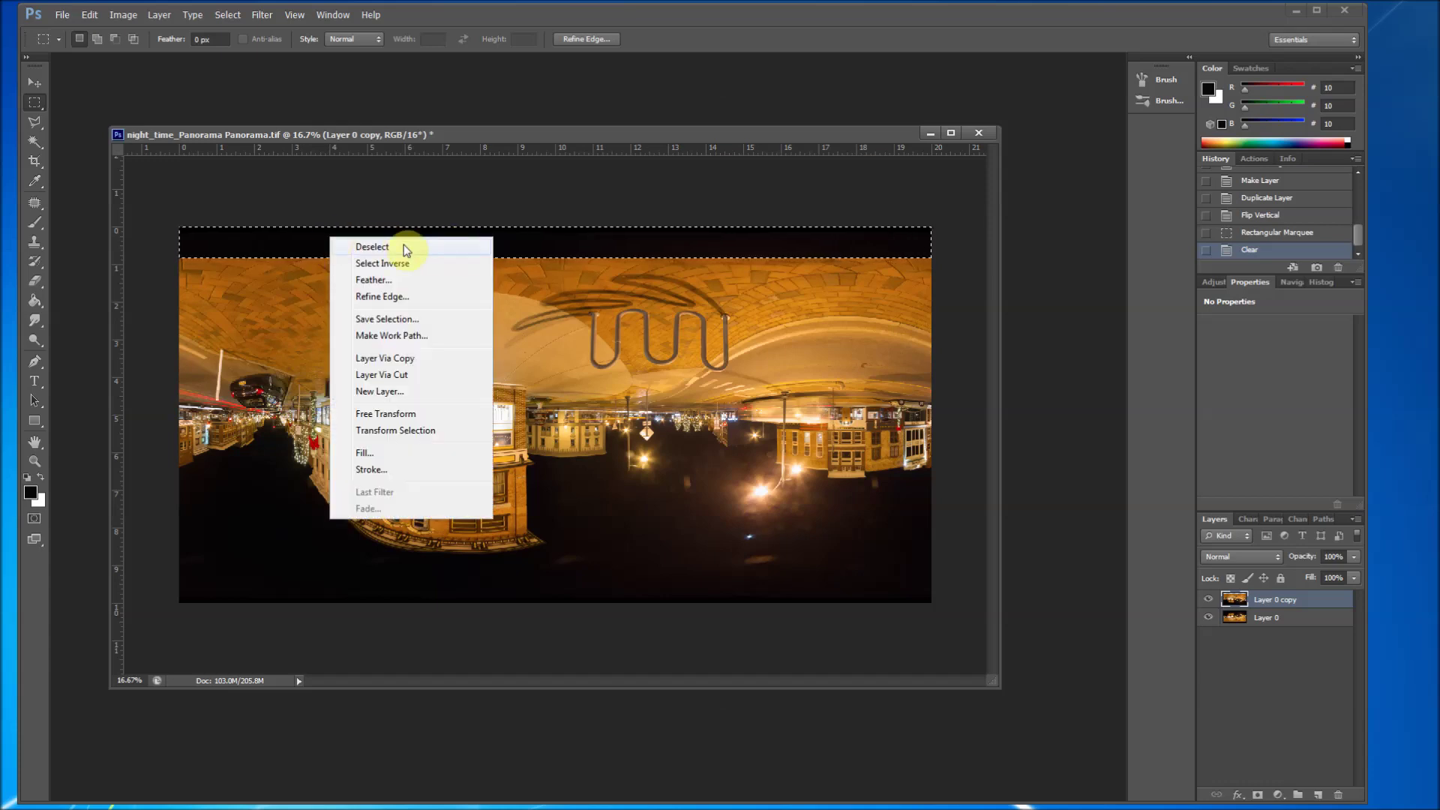
{"action": "left_click", "coordinate": [371, 247]}
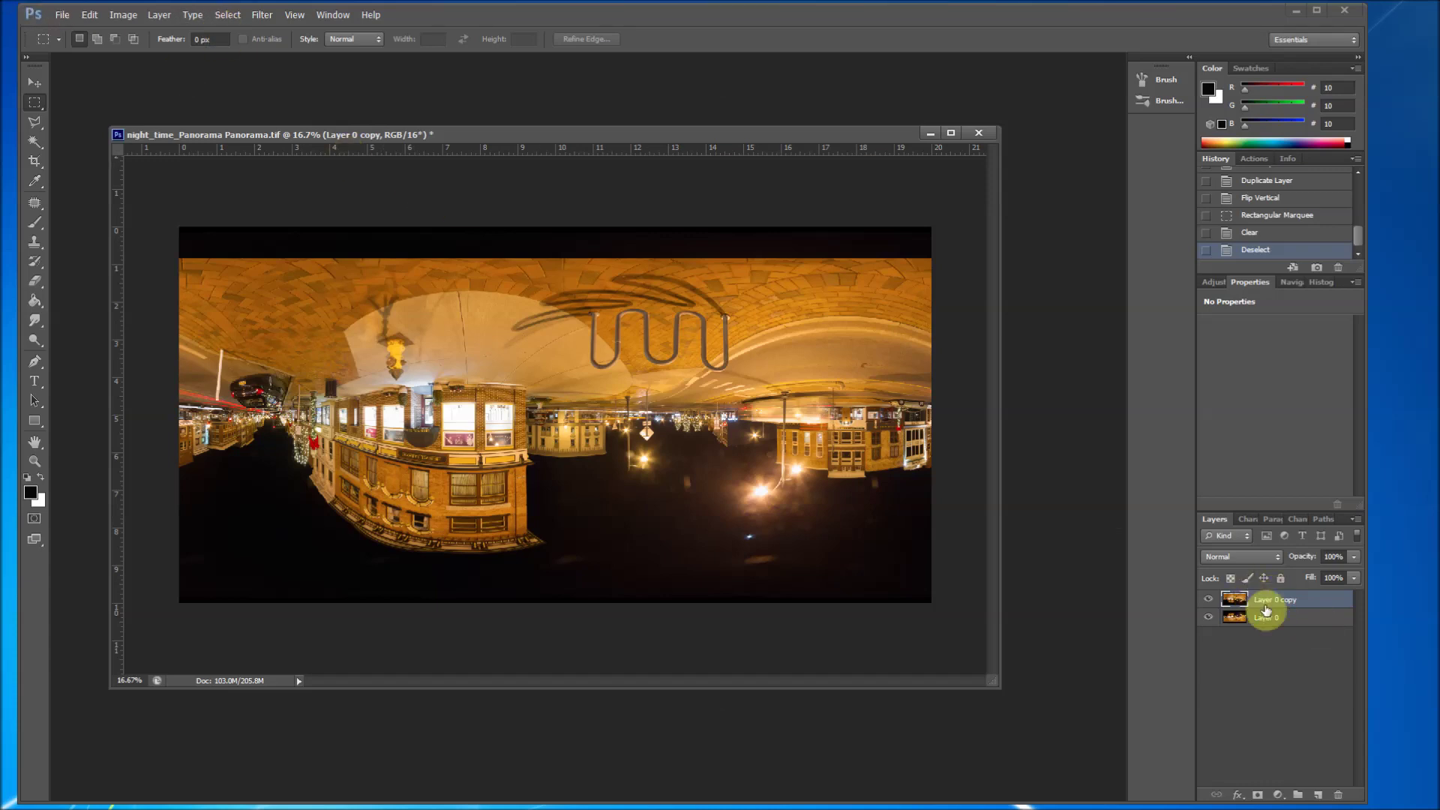
Free Transform the flipped copy down to about 9% height along the image bottom
{"action": "left_click", "coordinate": [91, 15]}
{"action": "mouse_move", "coordinate": [113, 306]}
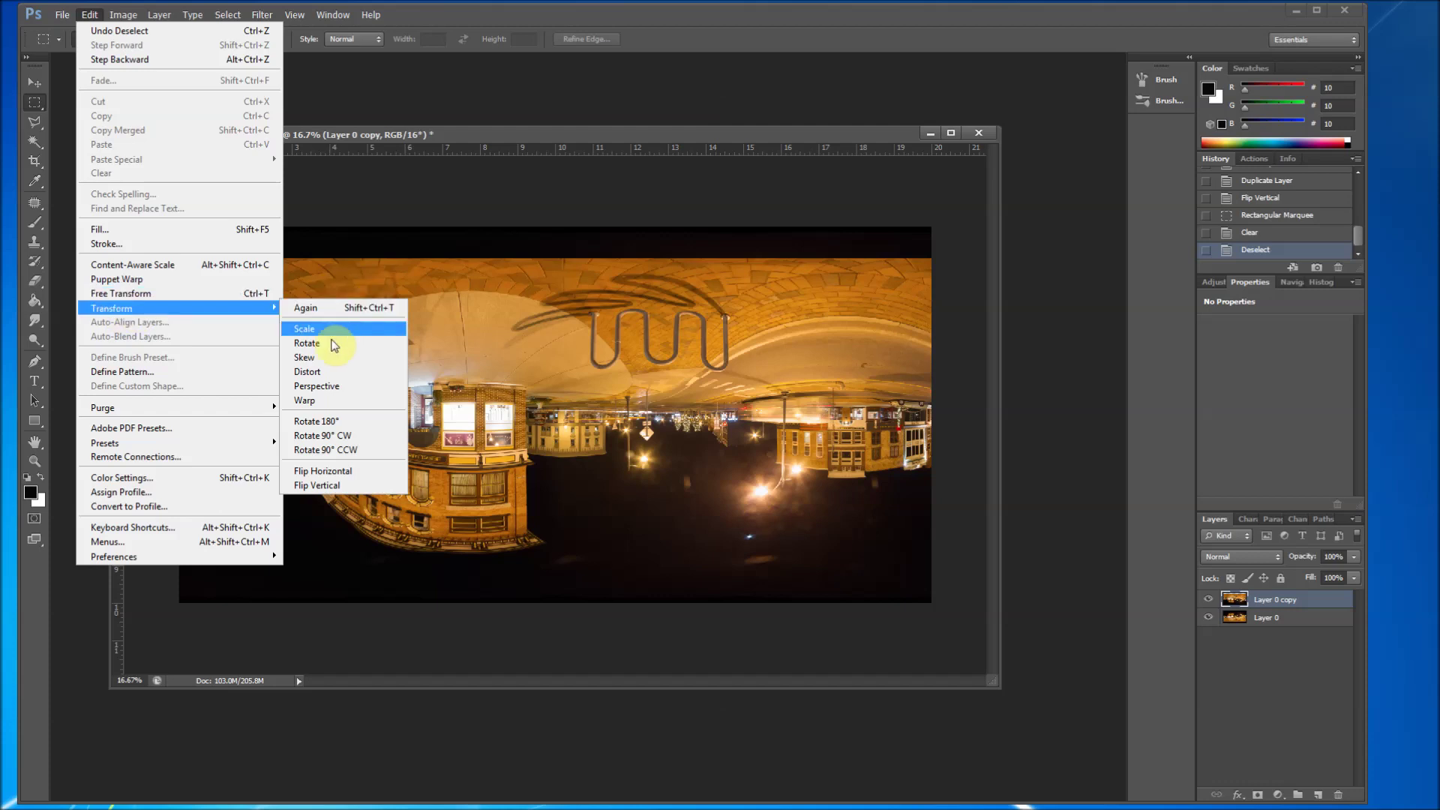
{"action": "left_click", "coordinate": [310, 327]}
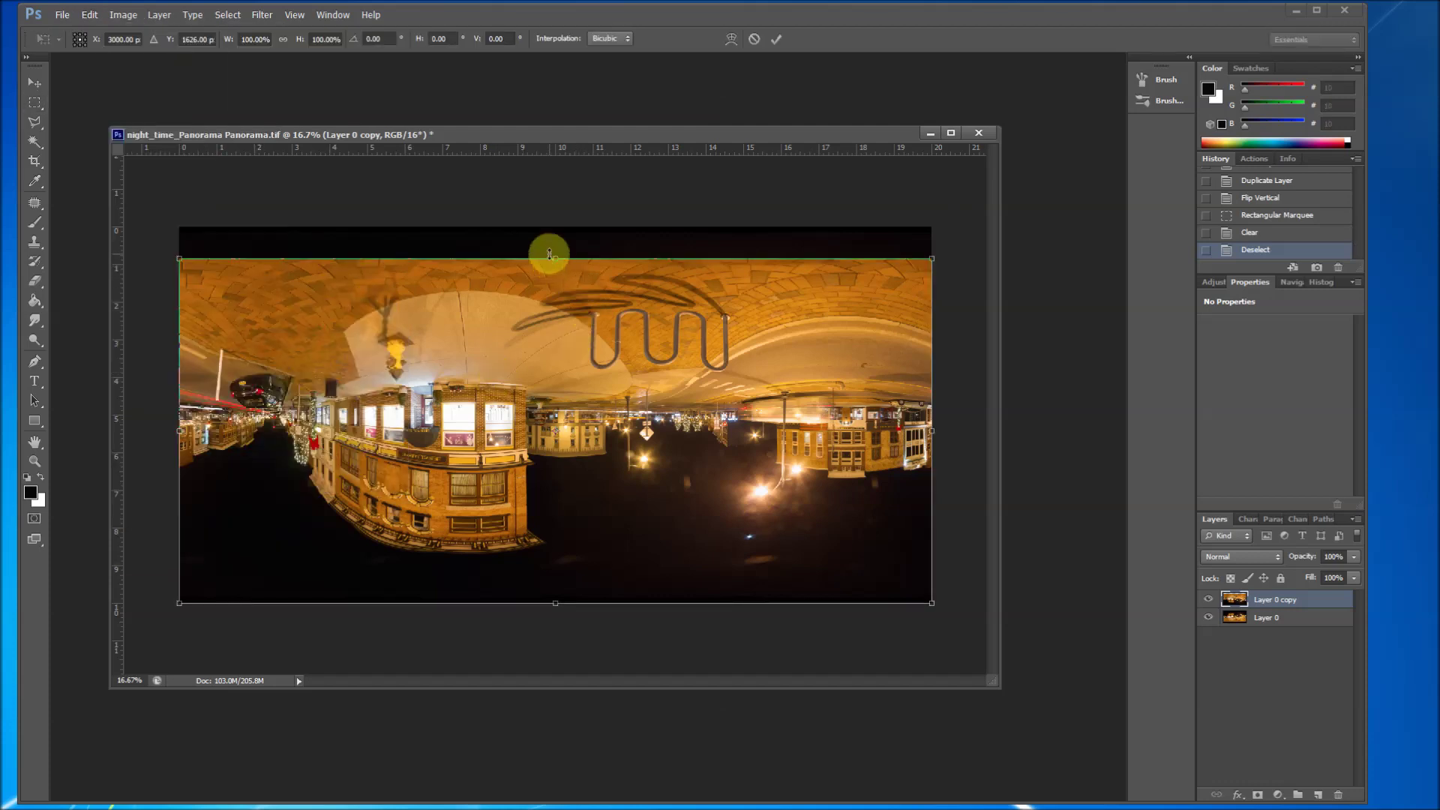
{"action": "mouse_move", "coordinate": [555, 258]}
{"action": "left_mouse_down"}
{"action": "mouse_move", "coordinate": [562, 583]}
{"action": "mouse_move", "coordinate": [569, 571]}
{"action": "left_mouse_up"}
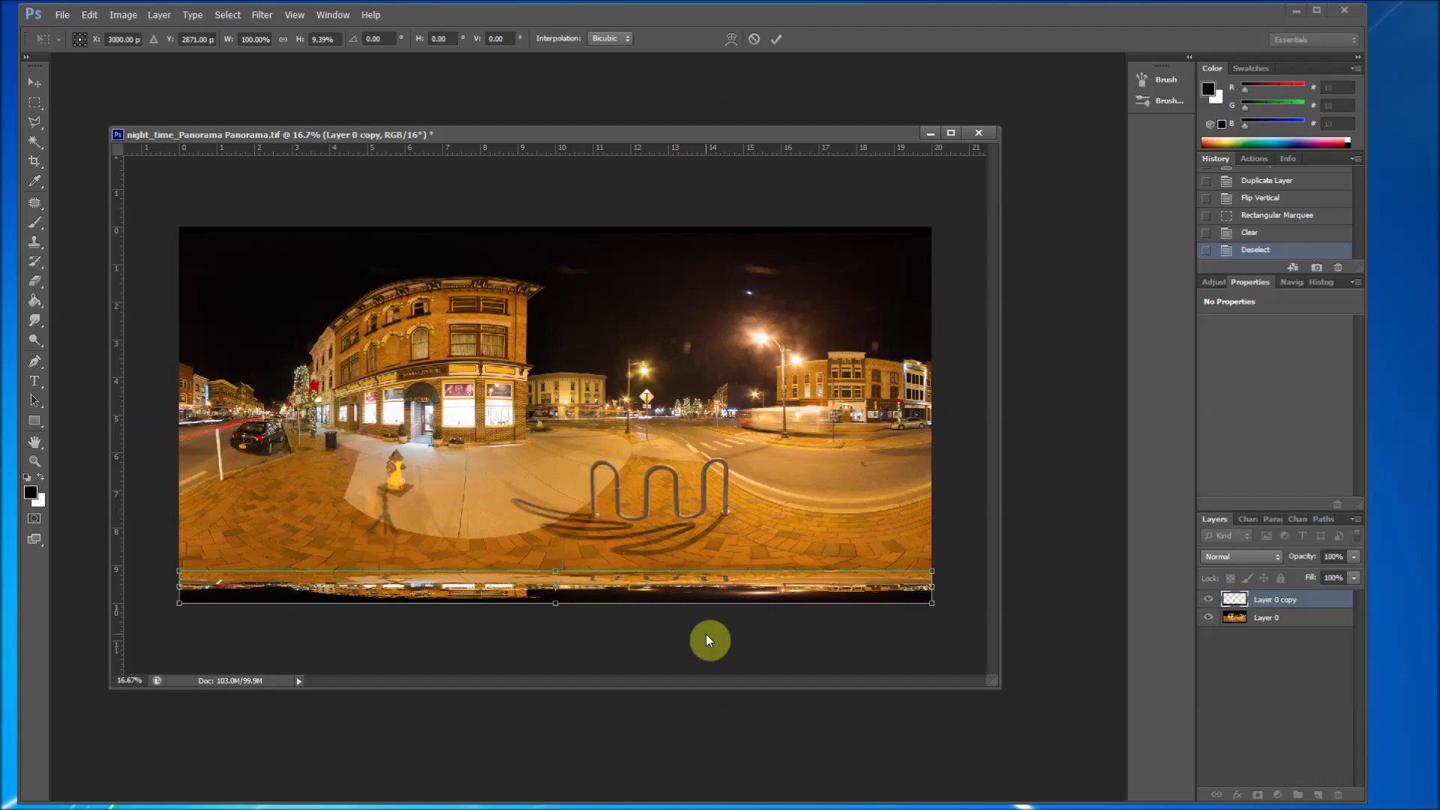
{"action": "key", "text": "Return"}
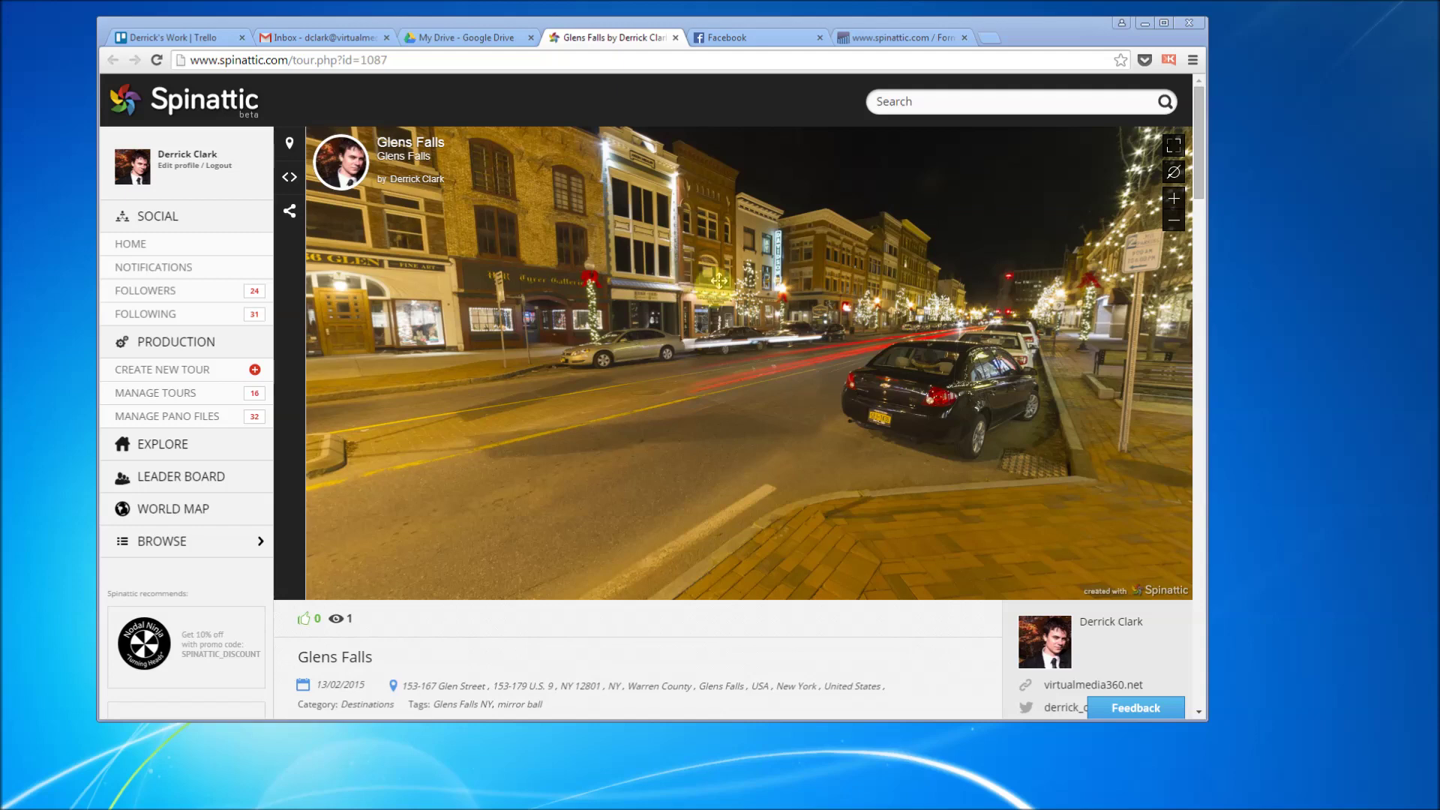
Tilt the Glens Falls tour view down to the nadir and orbit around the mirror ball
{"action": "left_click_drag", "start_coordinate": [754, 237], "coordinate": [742, 506]}
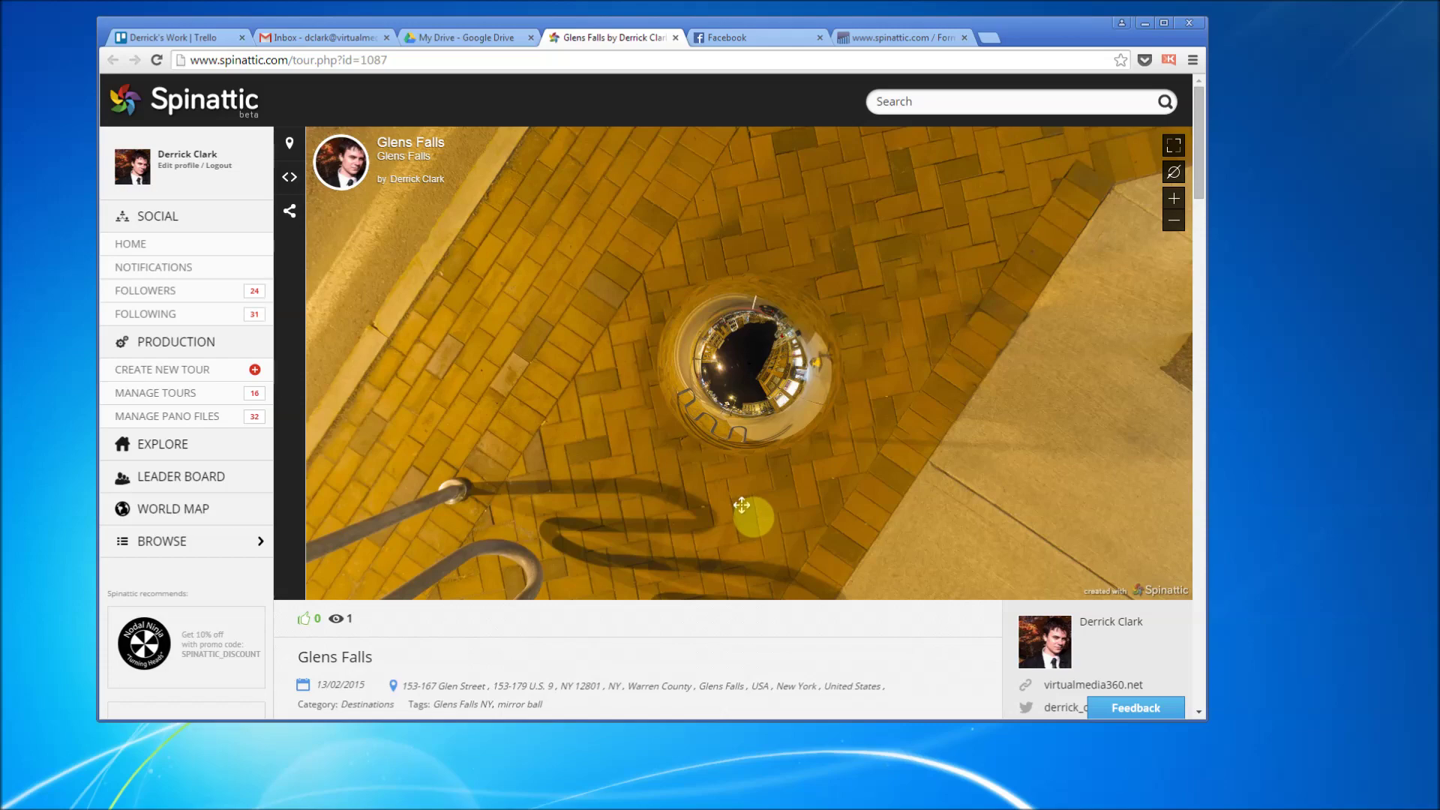
{"action": "left_click_drag", "start_coordinate": [741, 504], "coordinate": [653, 408]}
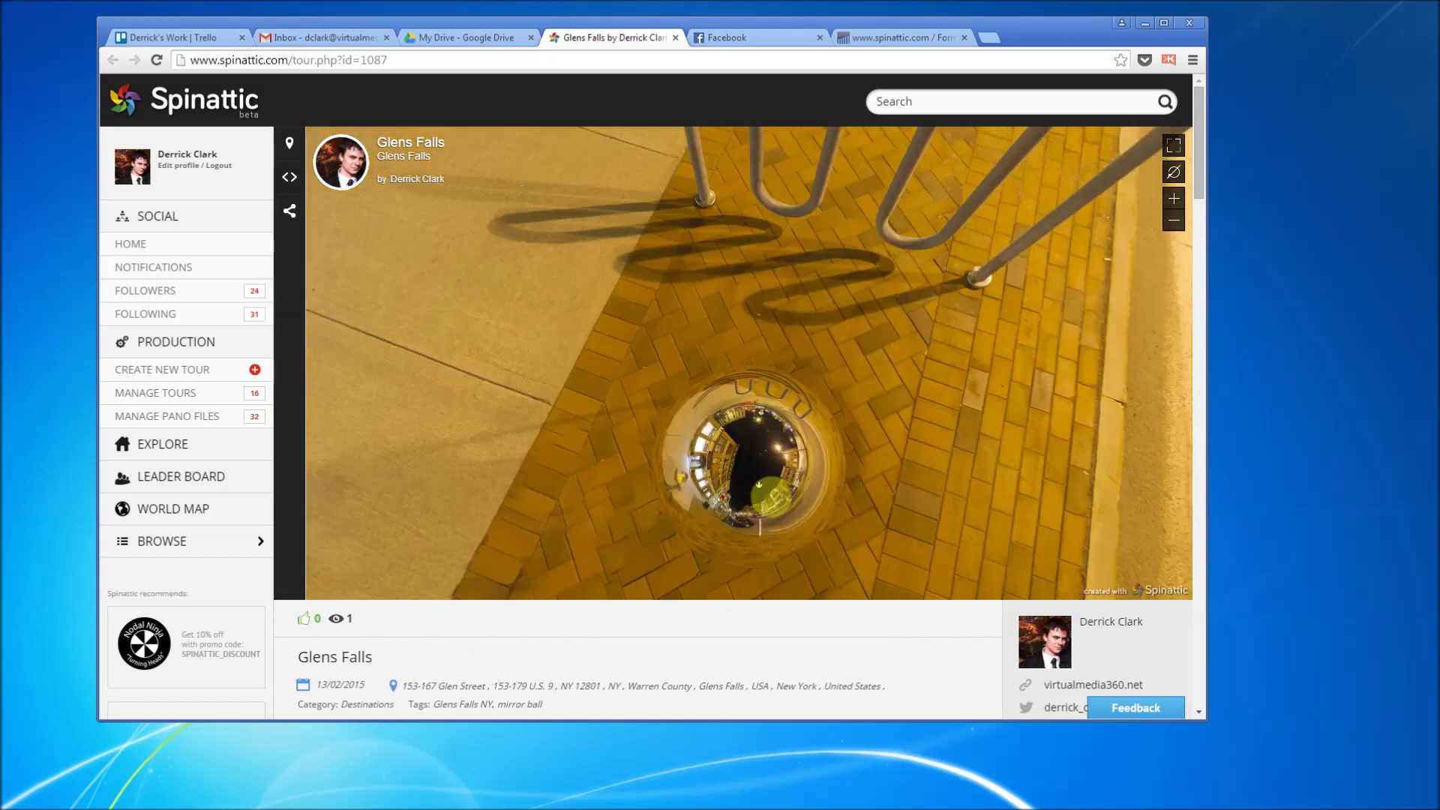
{"action": "left_click_drag", "start_coordinate": [664, 421], "coordinate": [750, 483]}
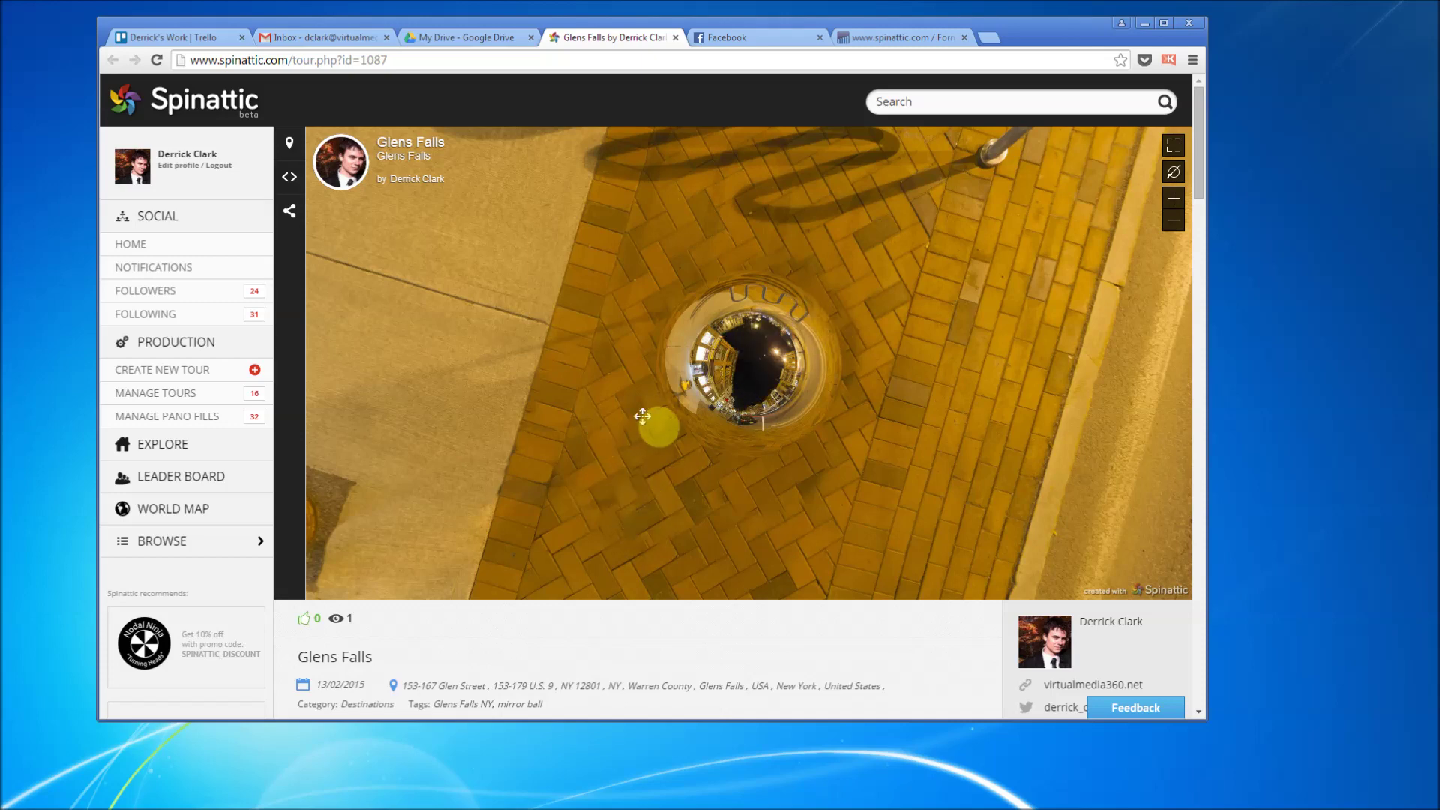
{"action": "mouse_move", "coordinate": [794, 418]}
{"action": "left_mouse_down"}
{"action": "mouse_move", "coordinate": [817, 435]}
{"action": "mouse_move", "coordinate": [810, 334]}
{"action": "mouse_move", "coordinate": [801, 345]}
{"action": "left_mouse_up"}
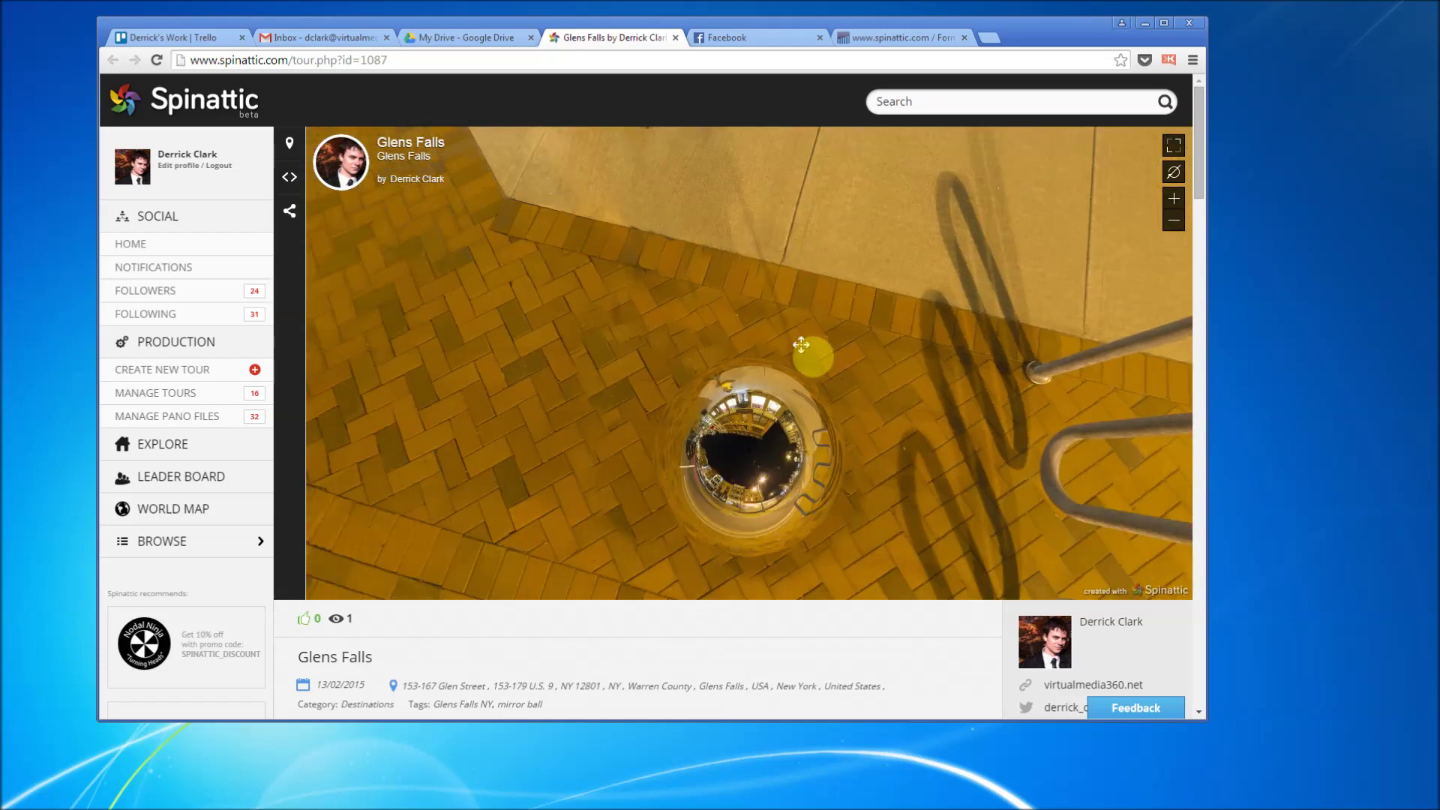